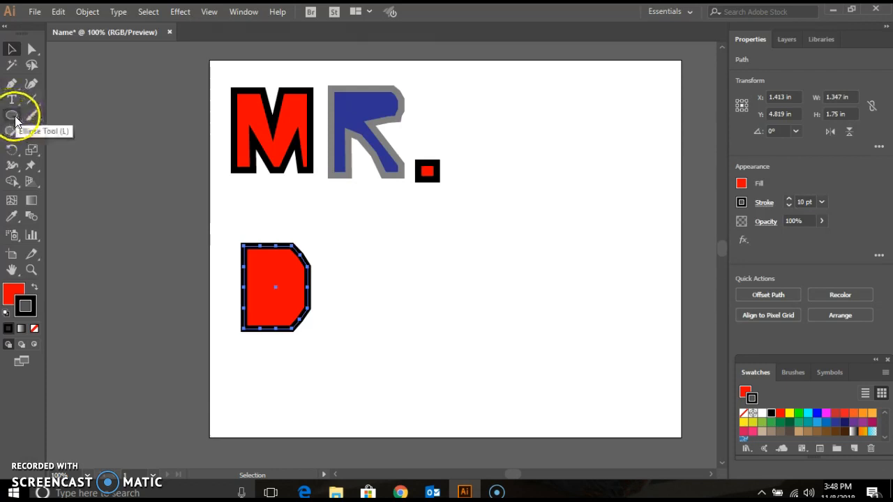
Step: Move the D up beneath the M and draw a rectangle about 1.74 in wide and 1.9 in tall beside it
{"action": "left_click_drag", "start_coordinate": [281, 273], "coordinate": [270, 238]}
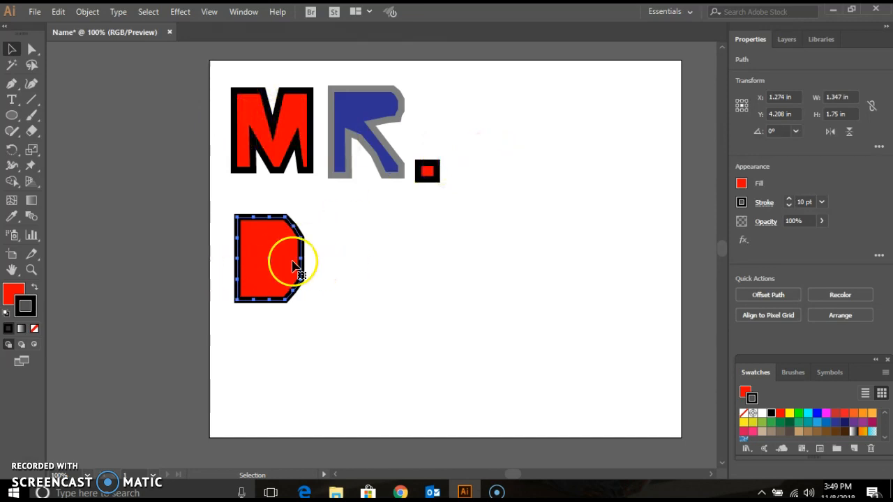
{"action": "left_click", "coordinate": [13, 117]}
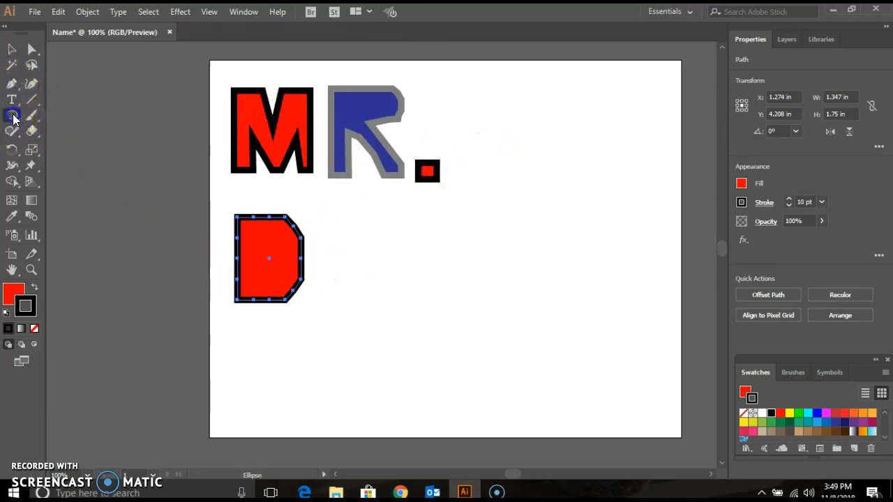
{"action": "left_click_drag", "start_coordinate": [13, 120], "coordinate": [70, 118]}
{"action": "left_click_drag", "start_coordinate": [319, 216], "coordinate": [401, 304]}
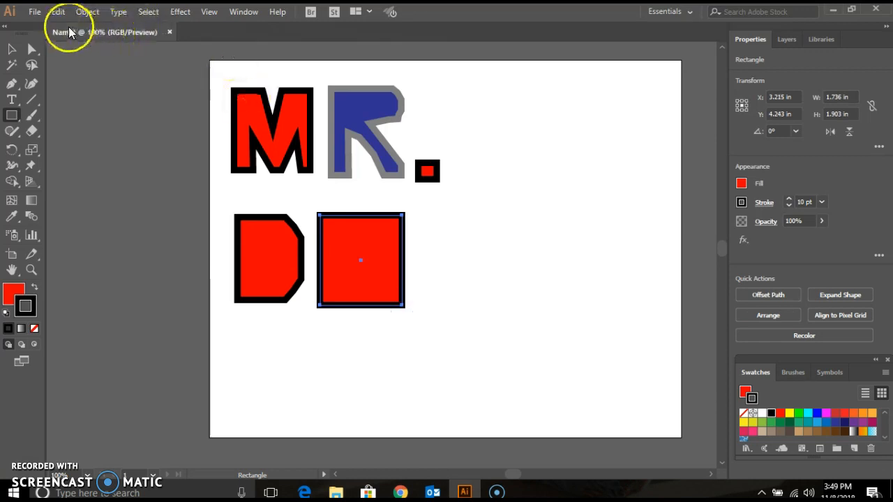
Step: Add anchor points to the new rectangle's path three times in a row
{"action": "left_click", "coordinate": [92, 13]}
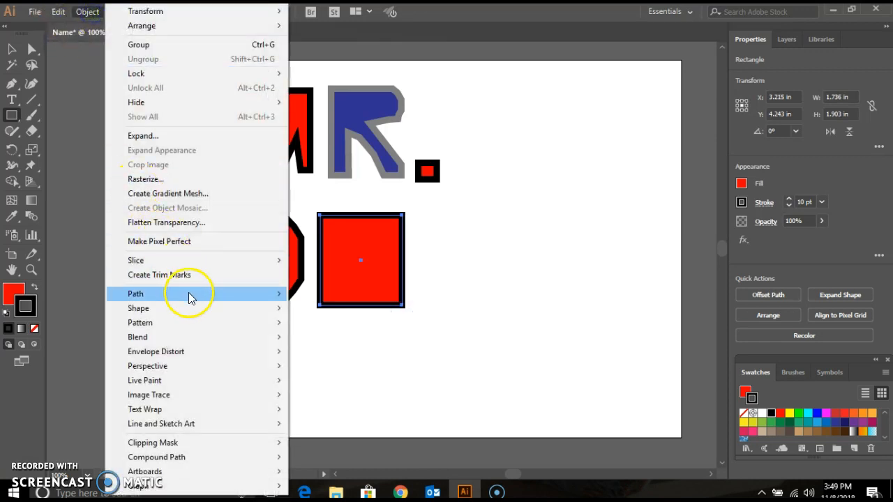
{"action": "mouse_move", "coordinate": [188, 299]}
{"action": "left_click", "coordinate": [341, 389]}
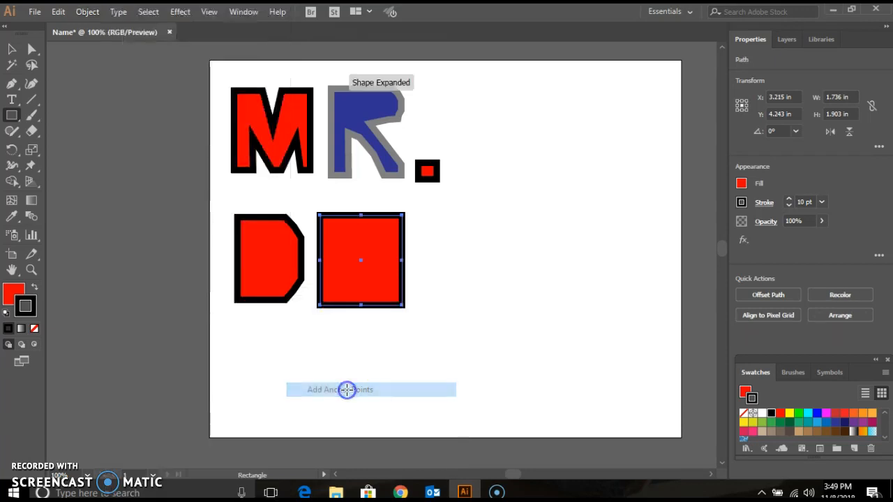
{"action": "left_click", "coordinate": [87, 12]}
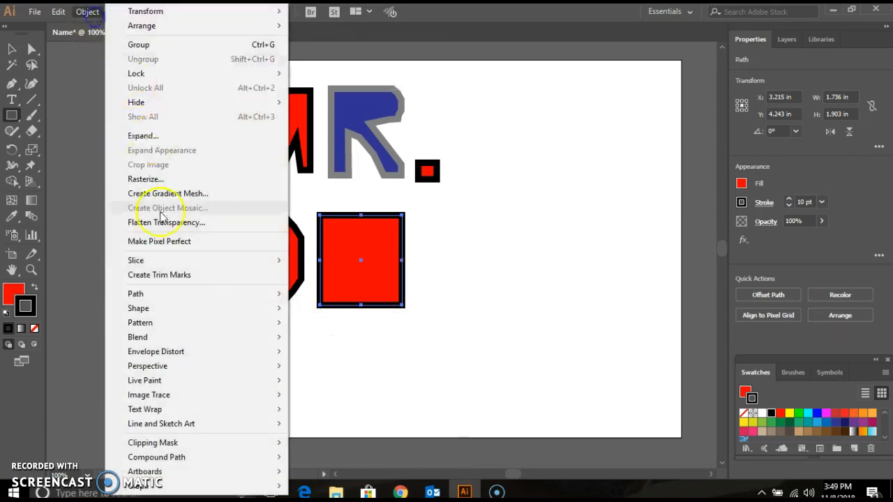
{"action": "mouse_move", "coordinate": [194, 299]}
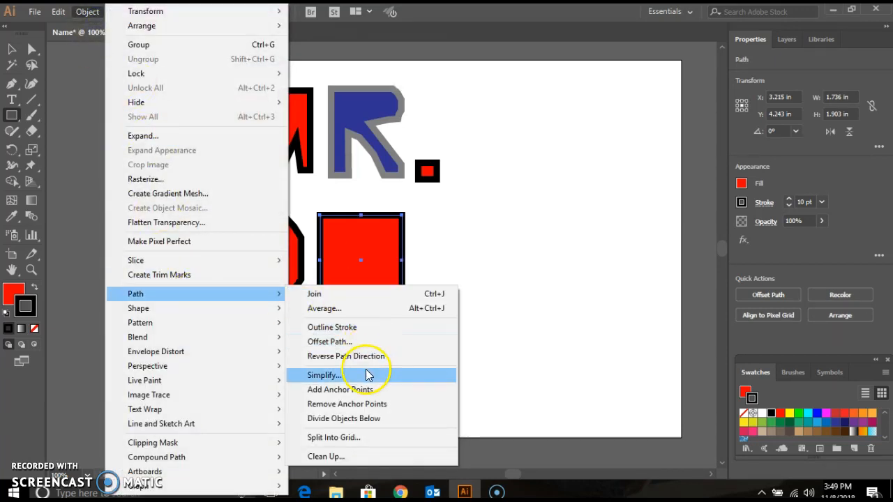
{"action": "left_click", "coordinate": [364, 389]}
{"action": "left_click", "coordinate": [85, 12]}
{"action": "mouse_move", "coordinate": [191, 295]}
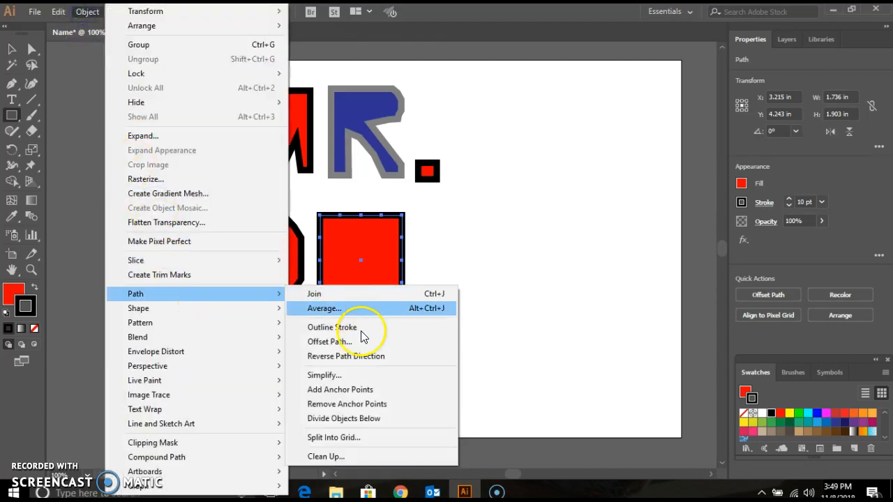
{"action": "left_click", "coordinate": [357, 386]}
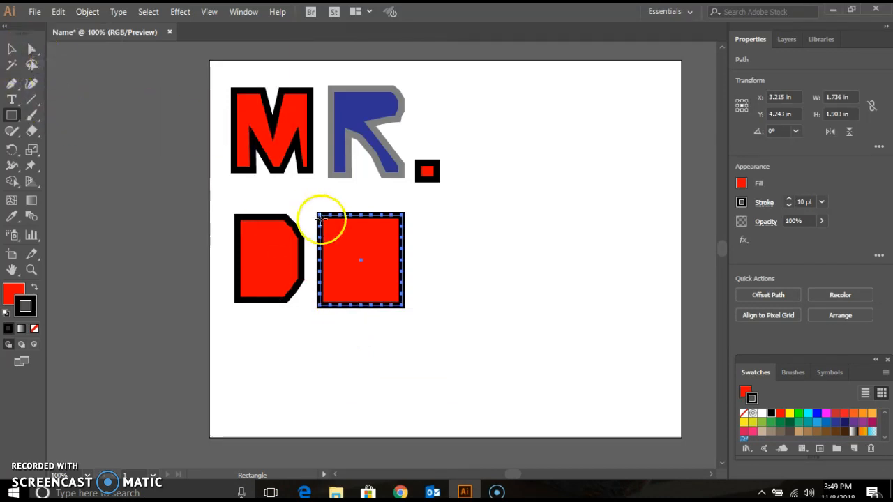
Step: Reshape the rectangle's left side into the slanted left edge of an A by moving its individual anchor points inward
{"action": "left_click", "coordinate": [32, 48]}
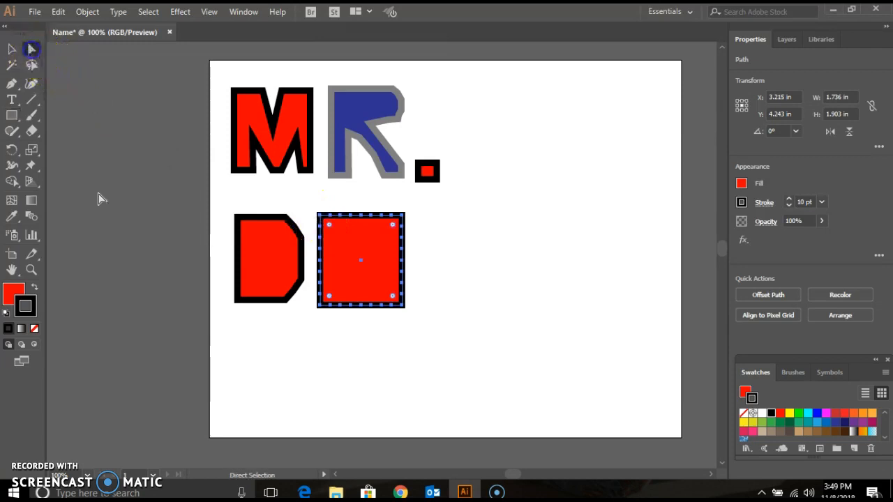
{"action": "left_click", "coordinate": [227, 351]}
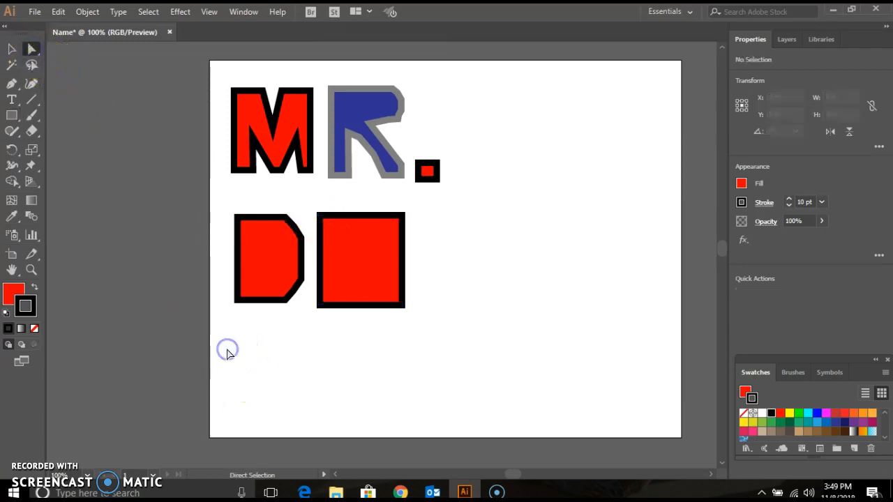
{"action": "left_click", "coordinate": [321, 268]}
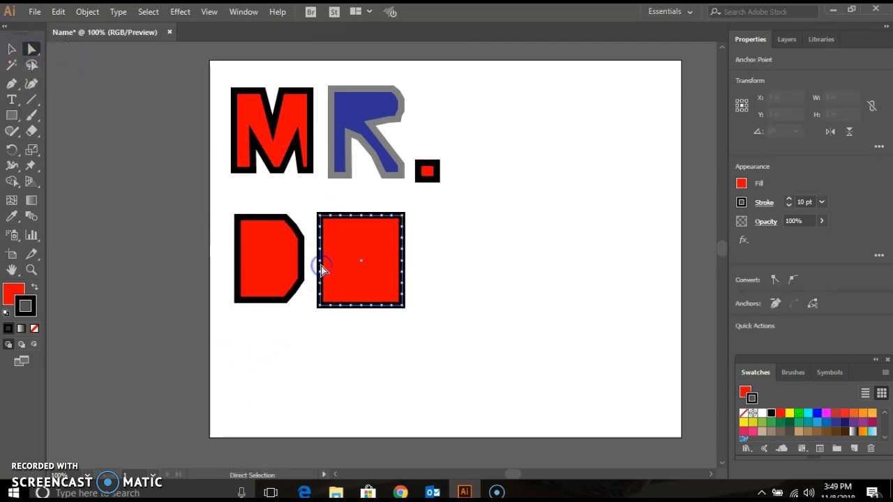
{"action": "left_click", "coordinate": [321, 218]}
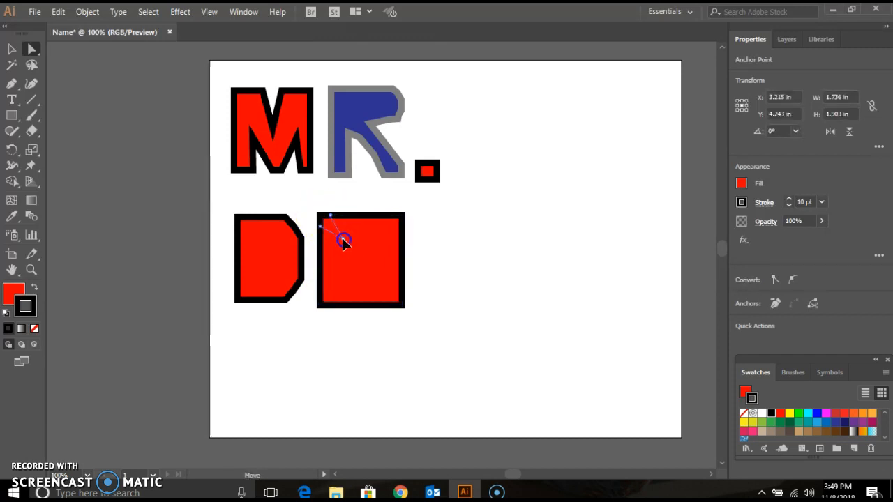
{"action": "left_click_drag", "start_coordinate": [343, 242], "coordinate": [324, 285]}
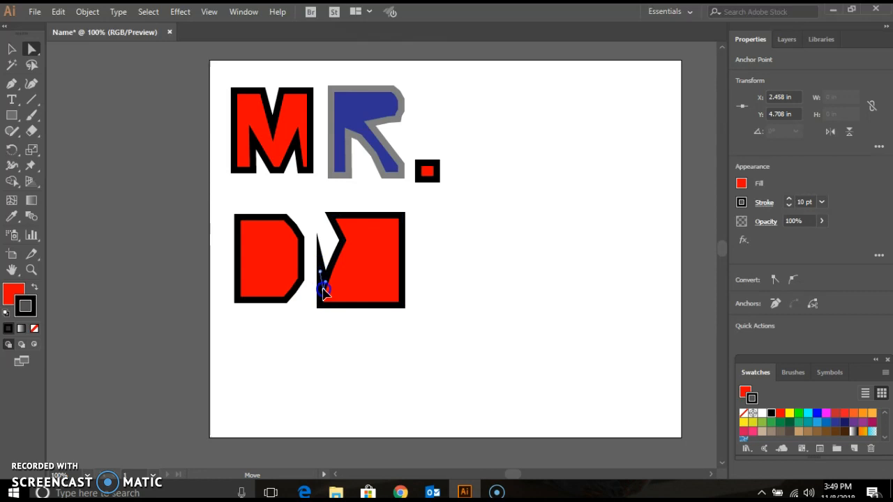
{"action": "left_click_drag", "start_coordinate": [323, 287], "coordinate": [320, 302]}
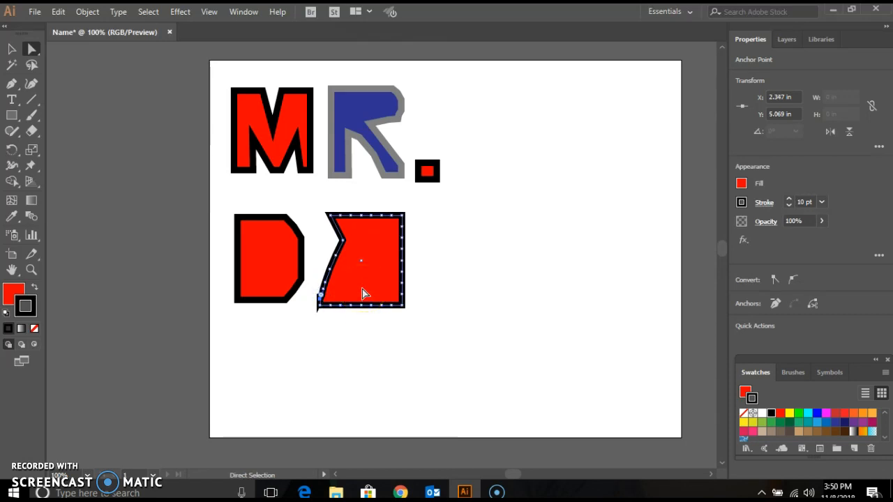
{"action": "left_click_drag", "start_coordinate": [330, 215], "coordinate": [351, 219]}
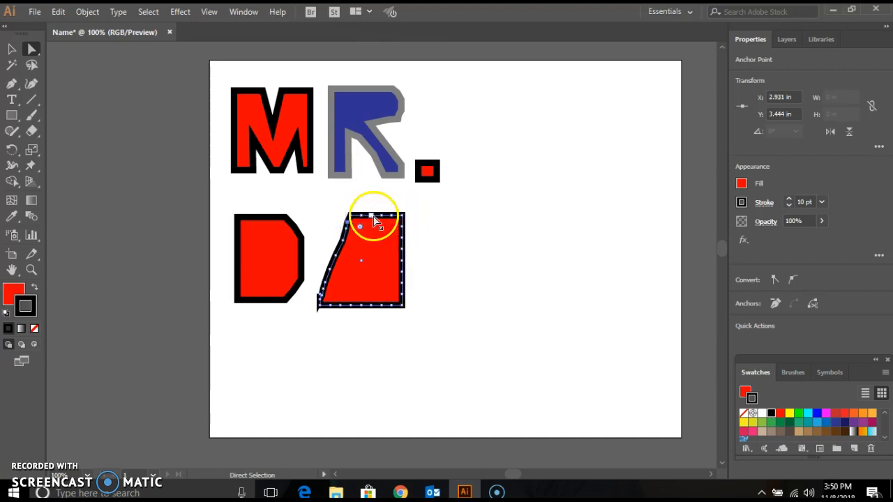
Step: Move the anchor points on the shape's right side inward to form the A's slanted right edge down to the base
{"action": "left_click_drag", "start_coordinate": [377, 217], "coordinate": [380, 251]}
{"action": "left_click_drag", "start_coordinate": [403, 220], "coordinate": [402, 306]}
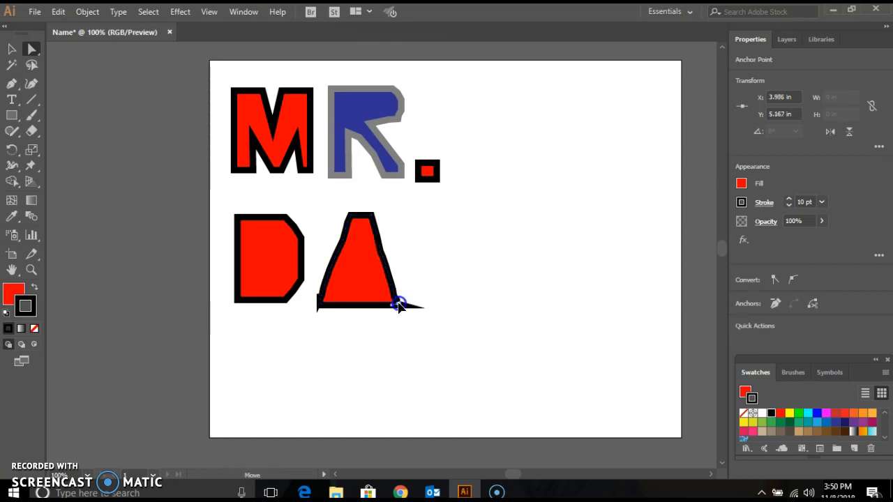
{"action": "left_click_drag", "start_coordinate": [399, 306], "coordinate": [399, 303]}
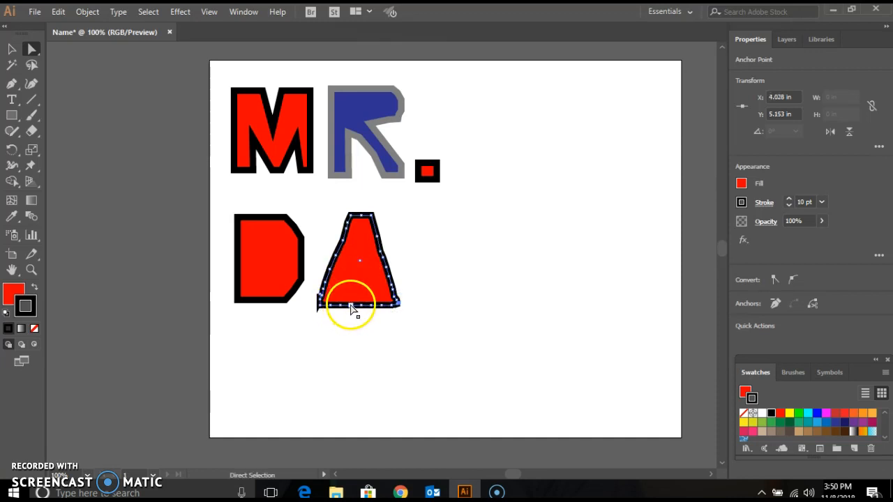
Step: Pull two anchor points on the base upward to split the A's legs, and move the whole A closer to the D
{"action": "left_click_drag", "start_coordinate": [347, 304], "coordinate": [354, 264]}
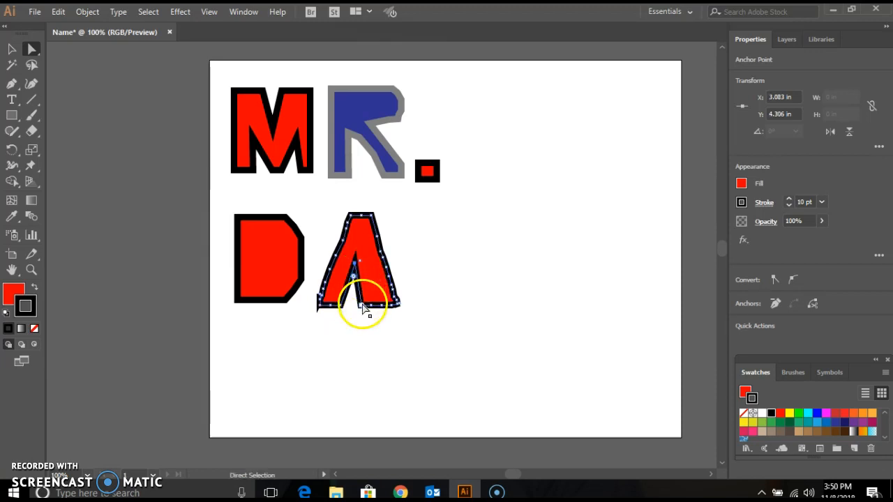
{"action": "left_click_drag", "start_coordinate": [362, 307], "coordinate": [363, 265]}
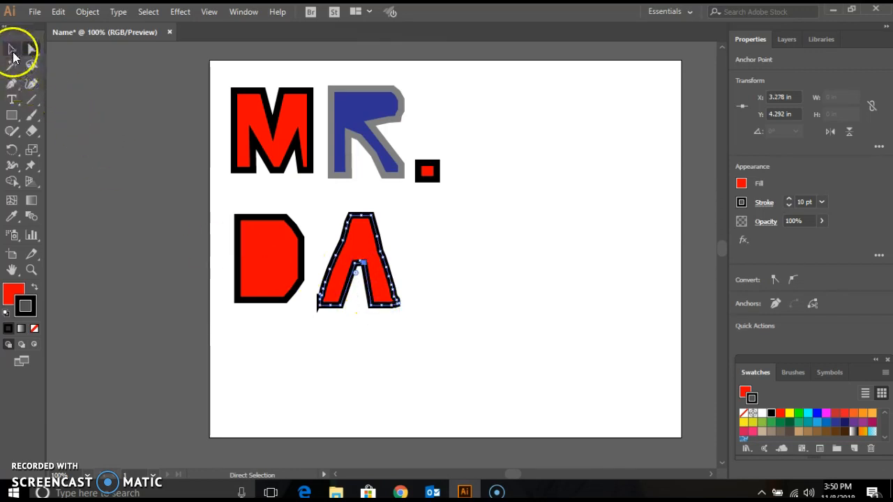
{"action": "left_click", "coordinate": [12, 50]}
{"action": "left_click_drag", "start_coordinate": [363, 246], "coordinate": [351, 241]}
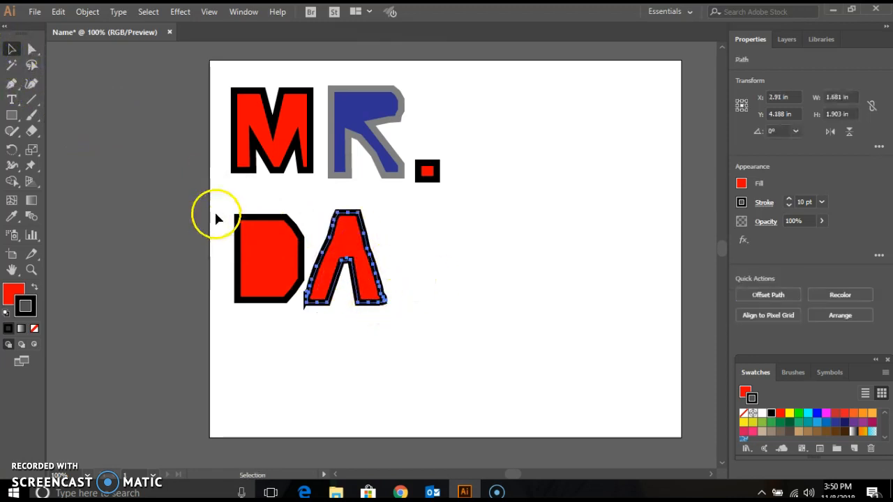
Step: Give the D an orange fill (R=241 G=90 B=36) and a cyan stroke
{"action": "left_click", "coordinate": [237, 144]}
{"action": "left_click", "coordinate": [278, 237]}
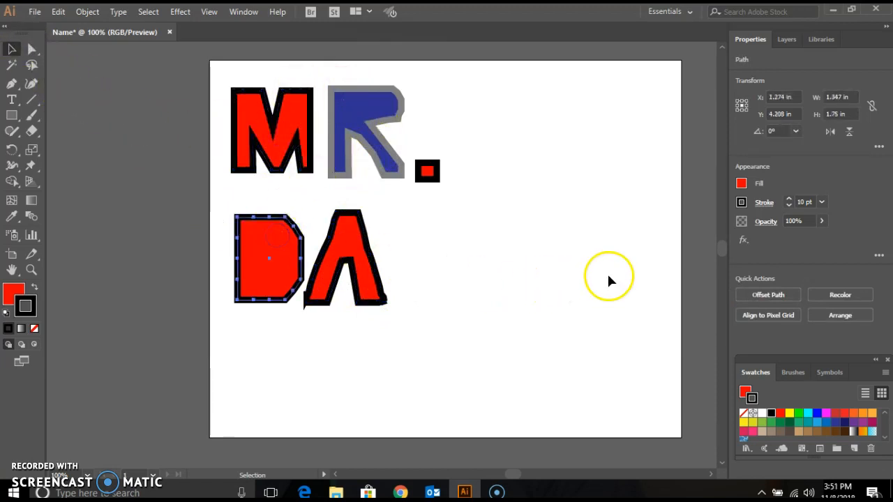
{"action": "left_click", "coordinate": [741, 183]}
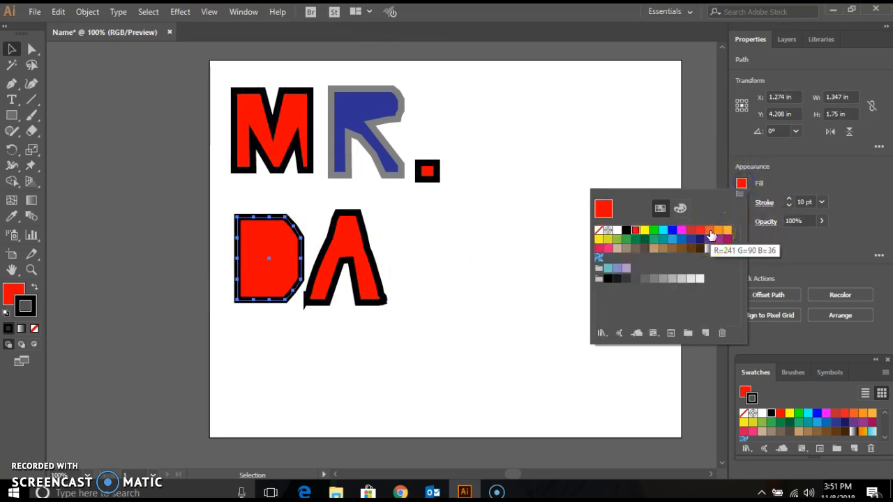
{"action": "left_click", "coordinate": [709, 232]}
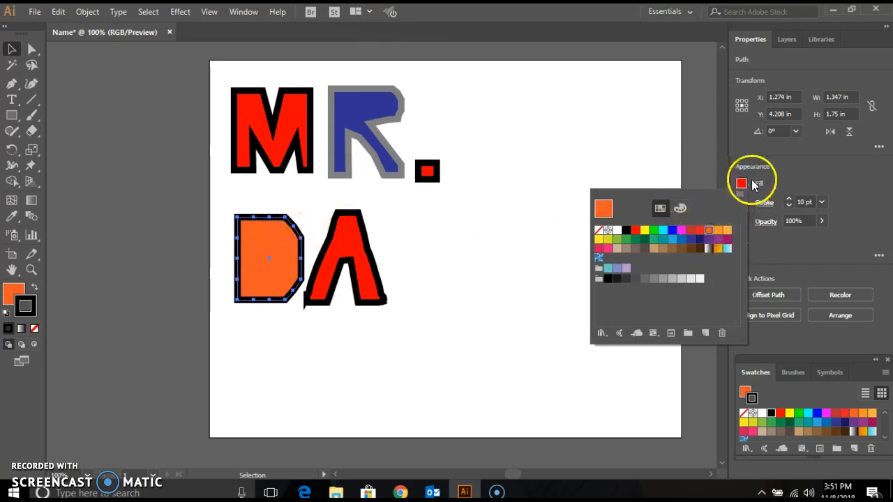
{"action": "left_click", "coordinate": [764, 210]}
{"action": "left_click", "coordinate": [764, 202]}
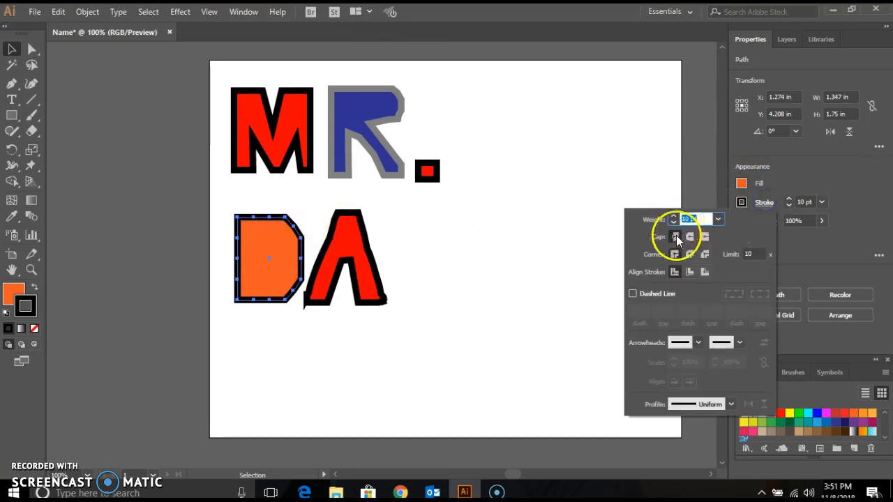
{"action": "left_click", "coordinate": [743, 202]}
{"action": "left_click", "coordinate": [742, 201]}
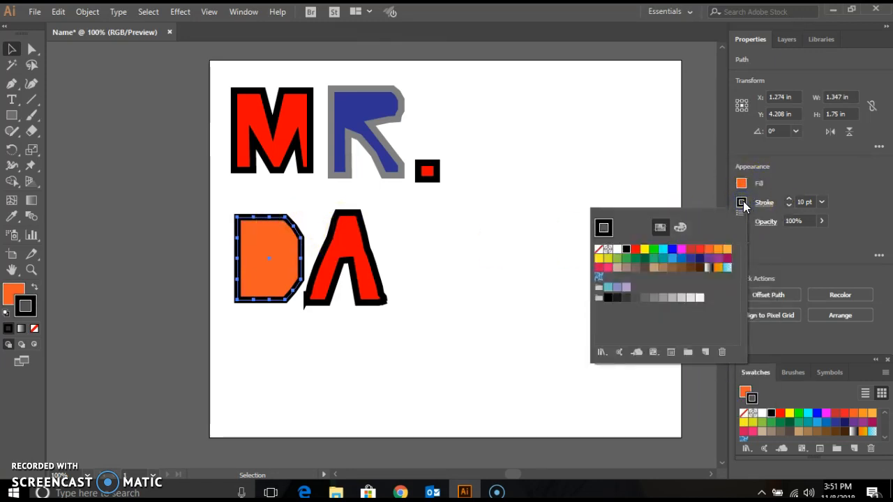
{"action": "left_click", "coordinate": [663, 250]}
Step: Give the A a bright blue fill and a red stroke
{"action": "left_click", "coordinate": [351, 240]}
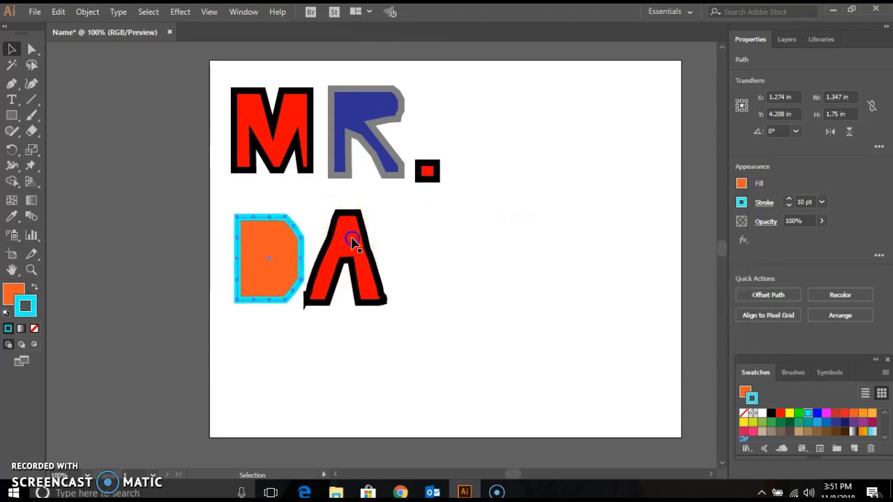
{"action": "left_click", "coordinate": [351, 239]}
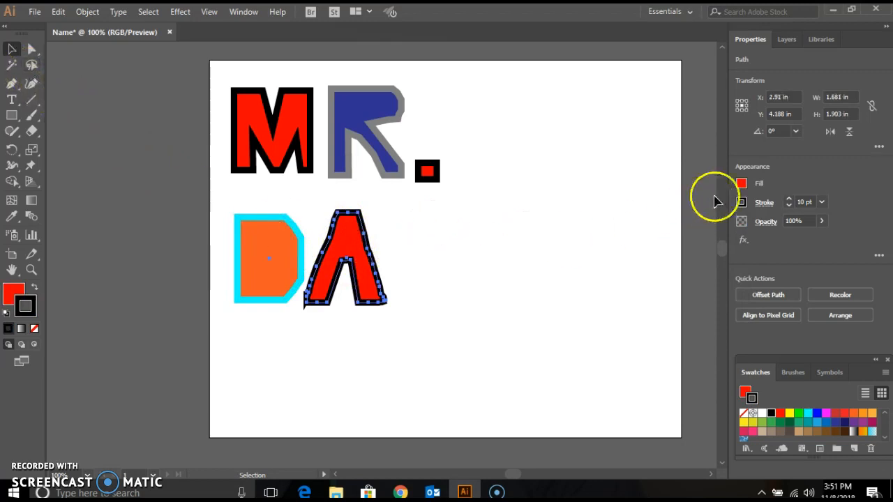
{"action": "left_click", "coordinate": [742, 183]}
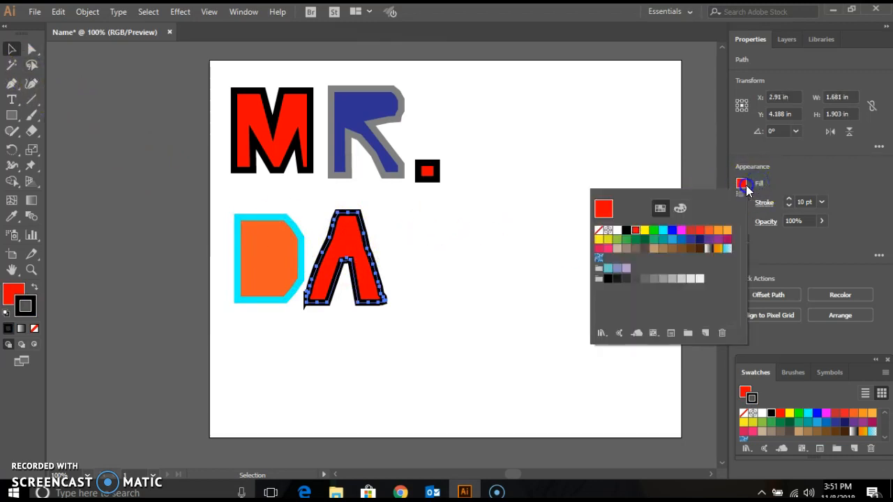
{"action": "left_click", "coordinate": [672, 236]}
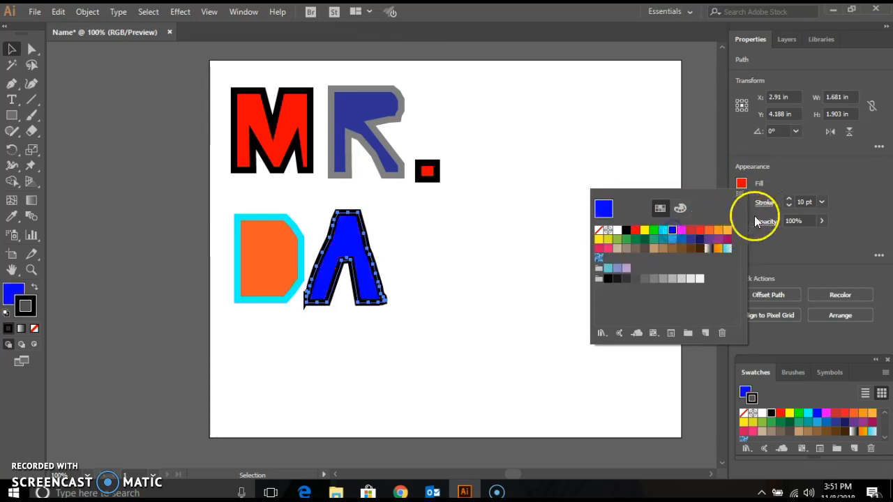
{"action": "left_click", "coordinate": [762, 205]}
{"action": "left_click", "coordinate": [741, 204]}
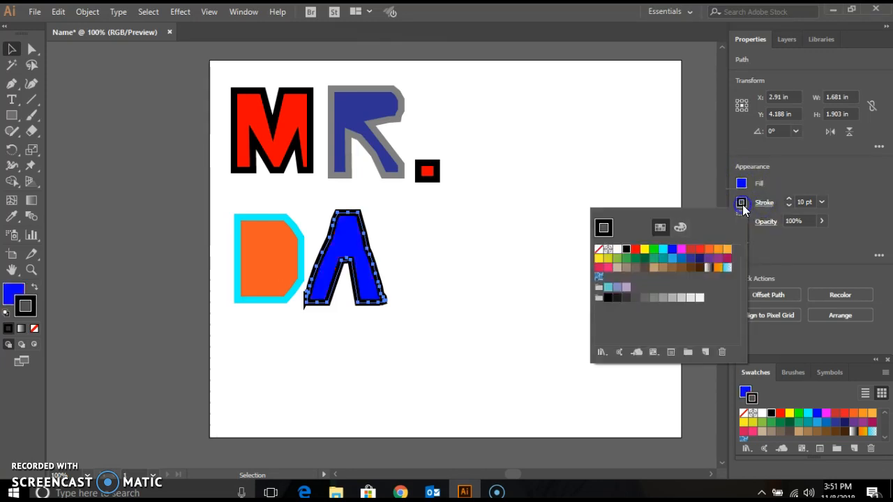
{"action": "left_click", "coordinate": [698, 248]}
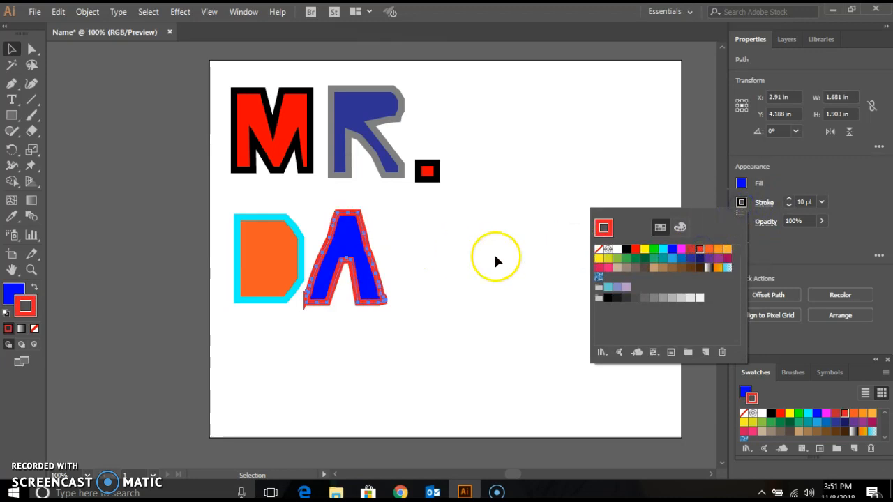
Step: Duplicate the A to the right in the same row, leaving space for another letter between the two
{"action": "left_click", "coordinate": [24, 50]}
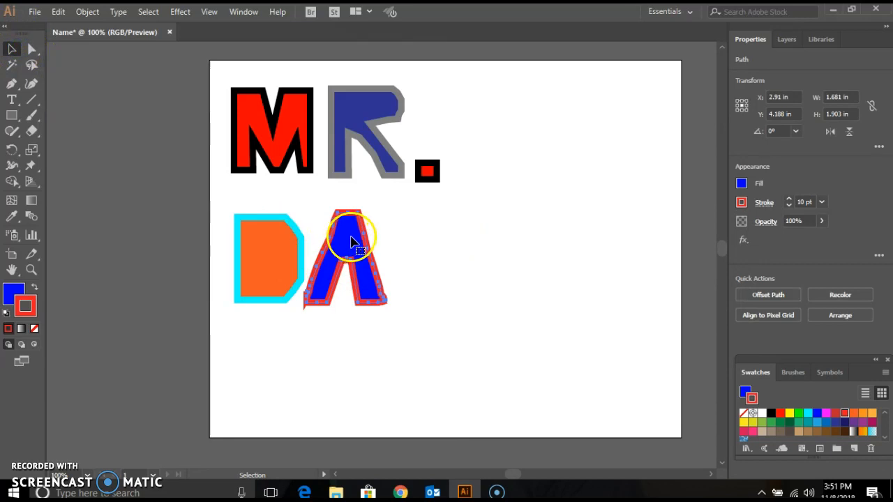
{"action": "left_click", "coordinate": [32, 49]}
{"action": "key", "text": "v"}
{"action": "left_click_drag", "start_coordinate": [352, 225], "coordinate": [491, 246]}
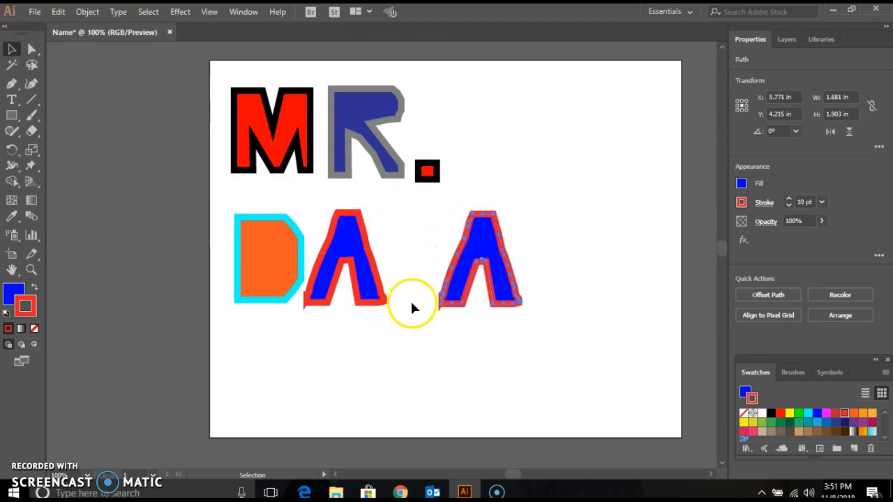
Step: Give the square period after MR a light green fill and a pink stroke
{"action": "left_click", "coordinate": [428, 171]}
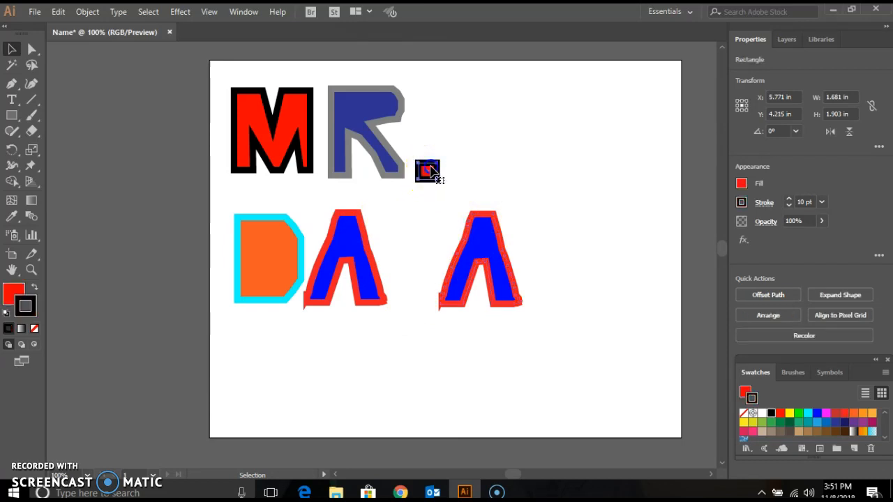
{"action": "left_click", "coordinate": [741, 184]}
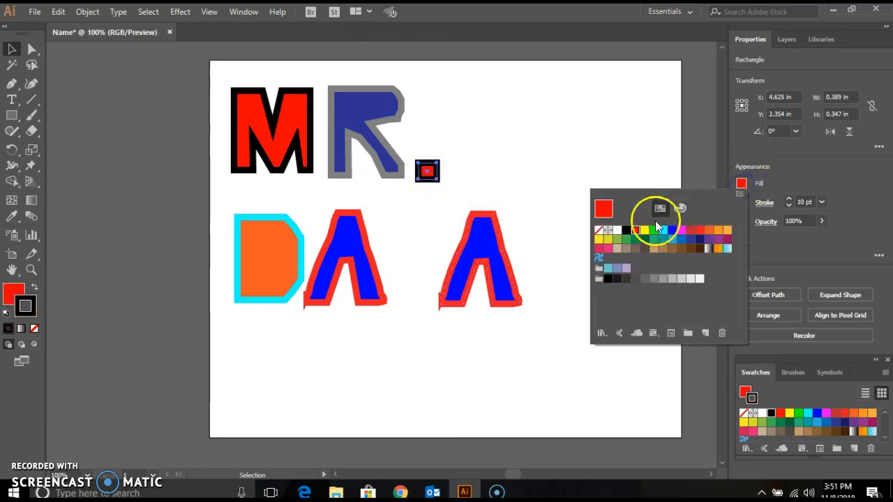
{"action": "left_click", "coordinate": [617, 239]}
{"action": "left_click", "coordinate": [763, 201]}
{"action": "left_click", "coordinate": [764, 203]}
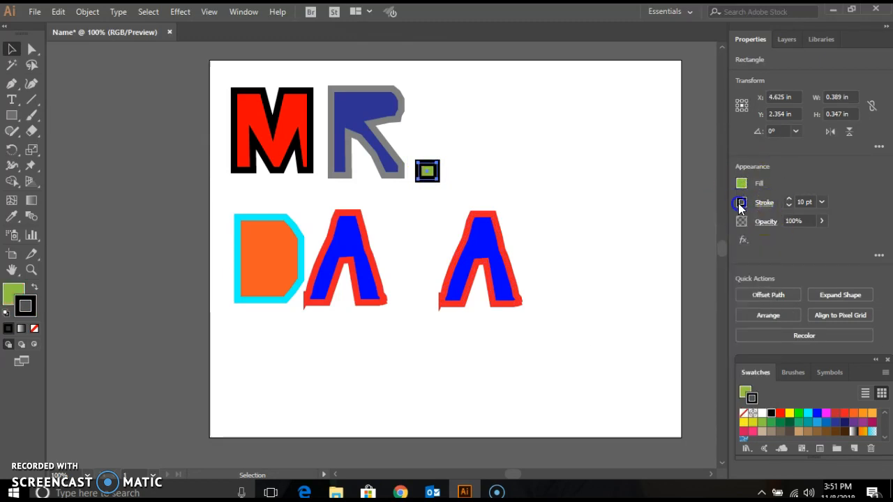
{"action": "left_click", "coordinate": [741, 202]}
{"action": "left_click", "coordinate": [605, 268]}
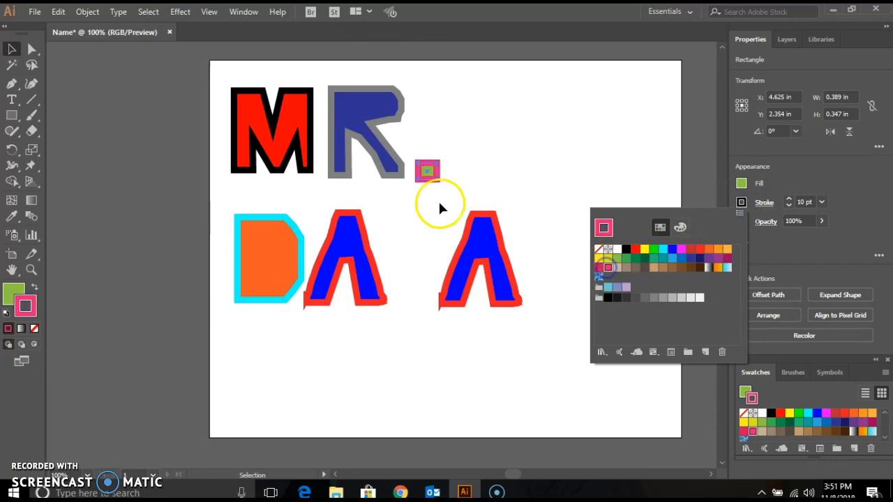
{"action": "left_click", "coordinate": [755, 203]}
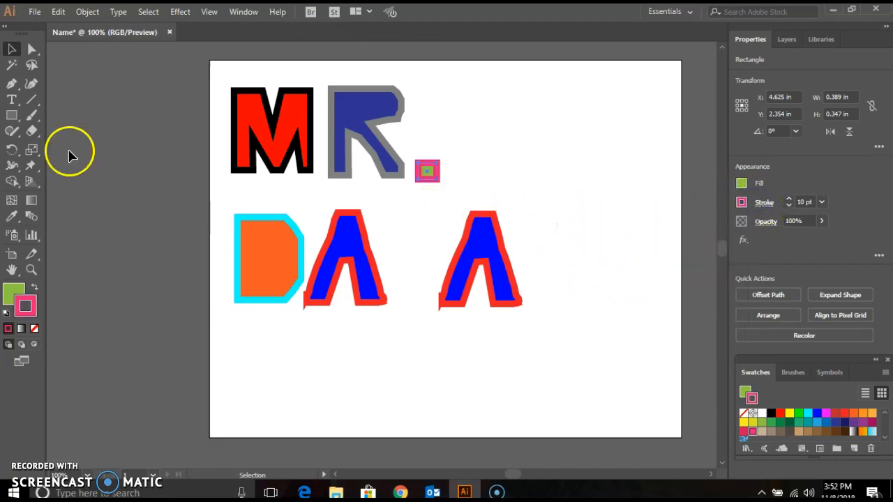